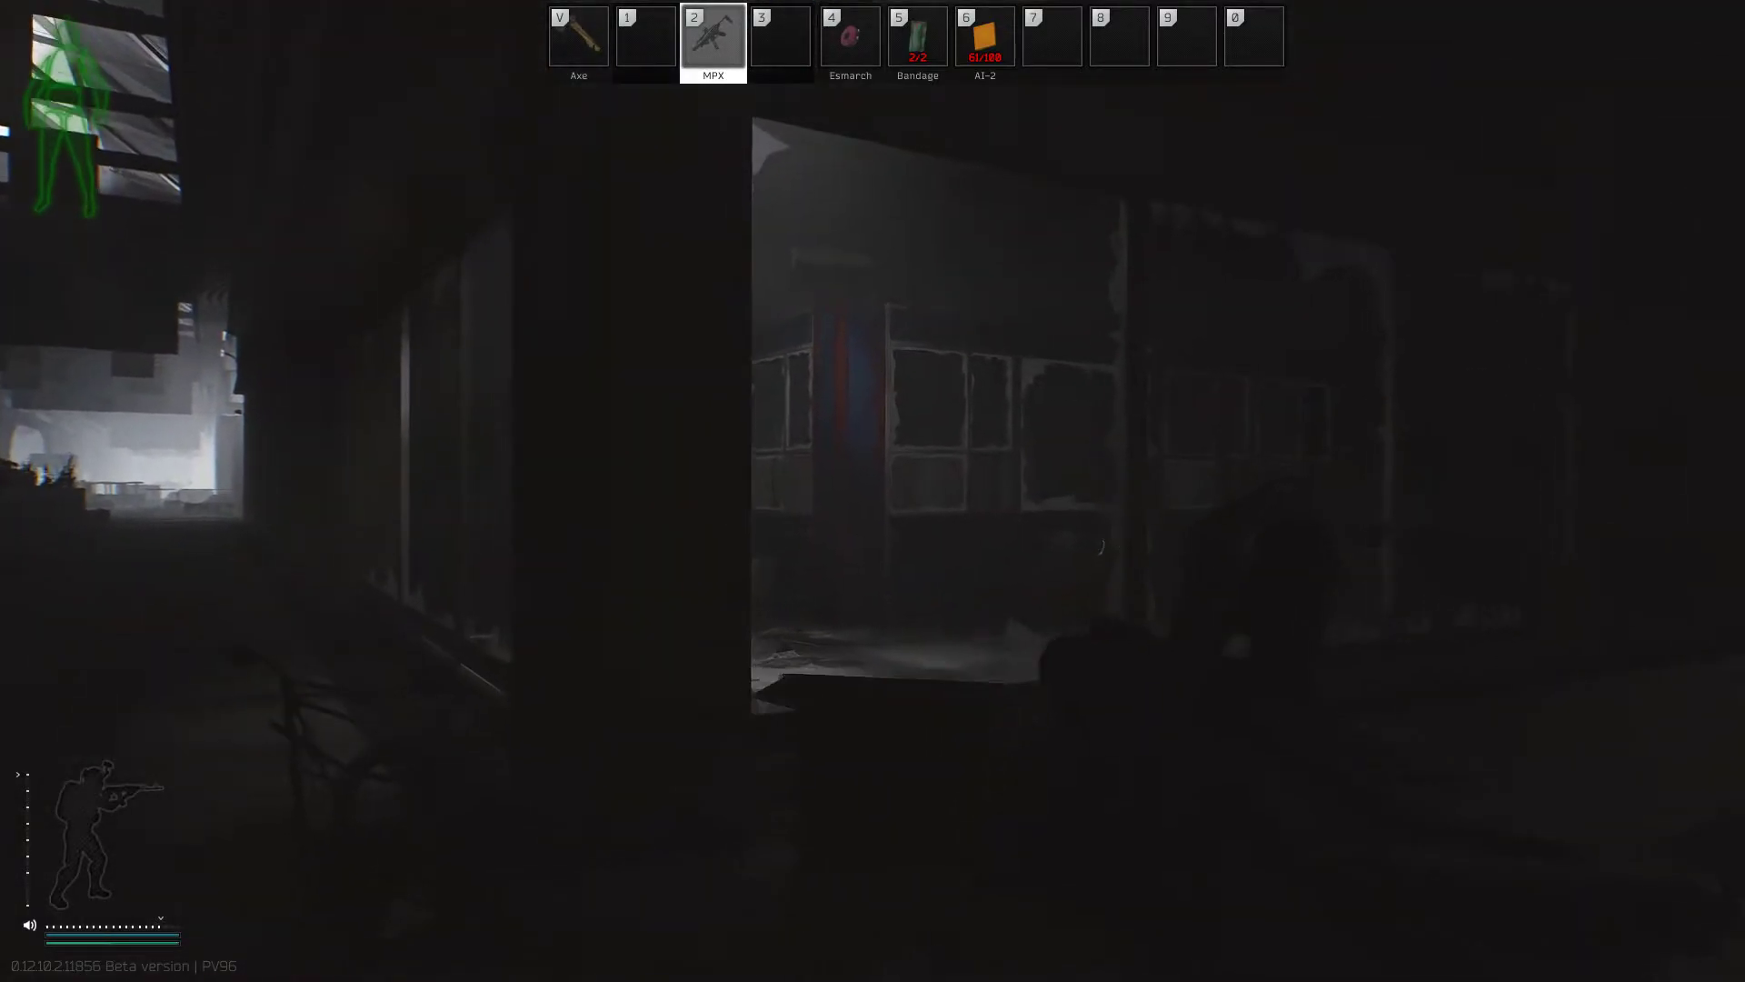
Advance through the left doorway, fire toward the lit shop room, and crouch for cover
key("w")
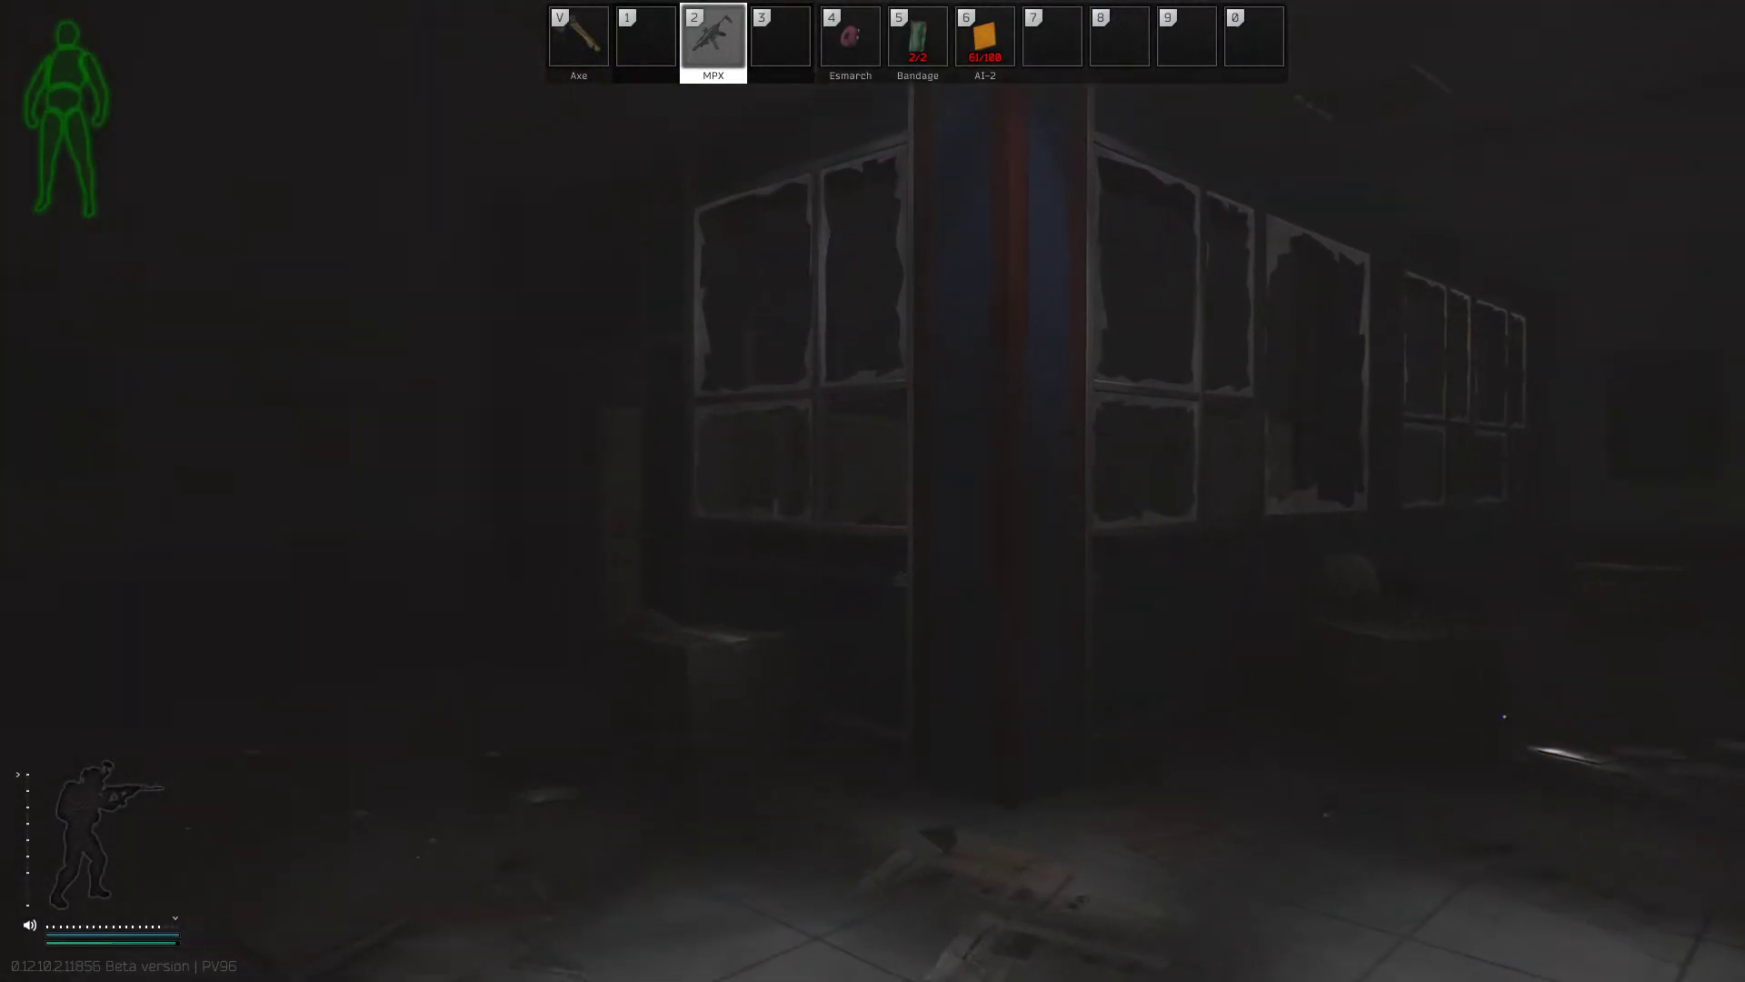
key("w")
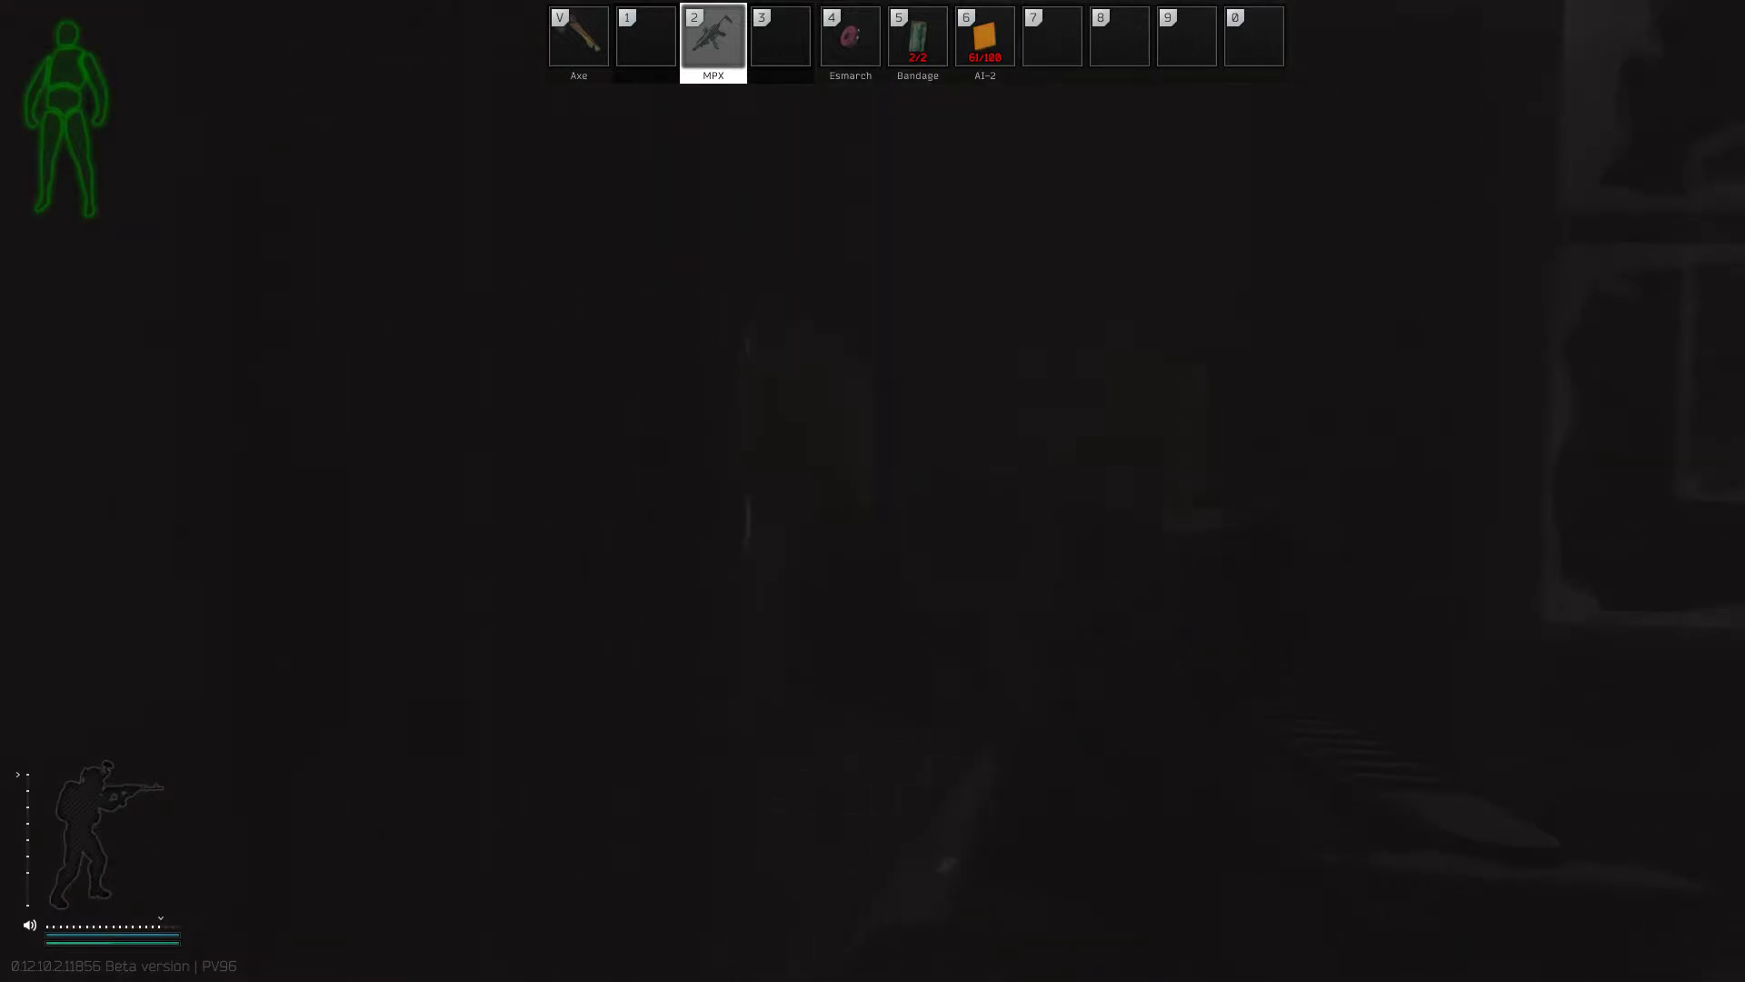
left_click(873, 492)
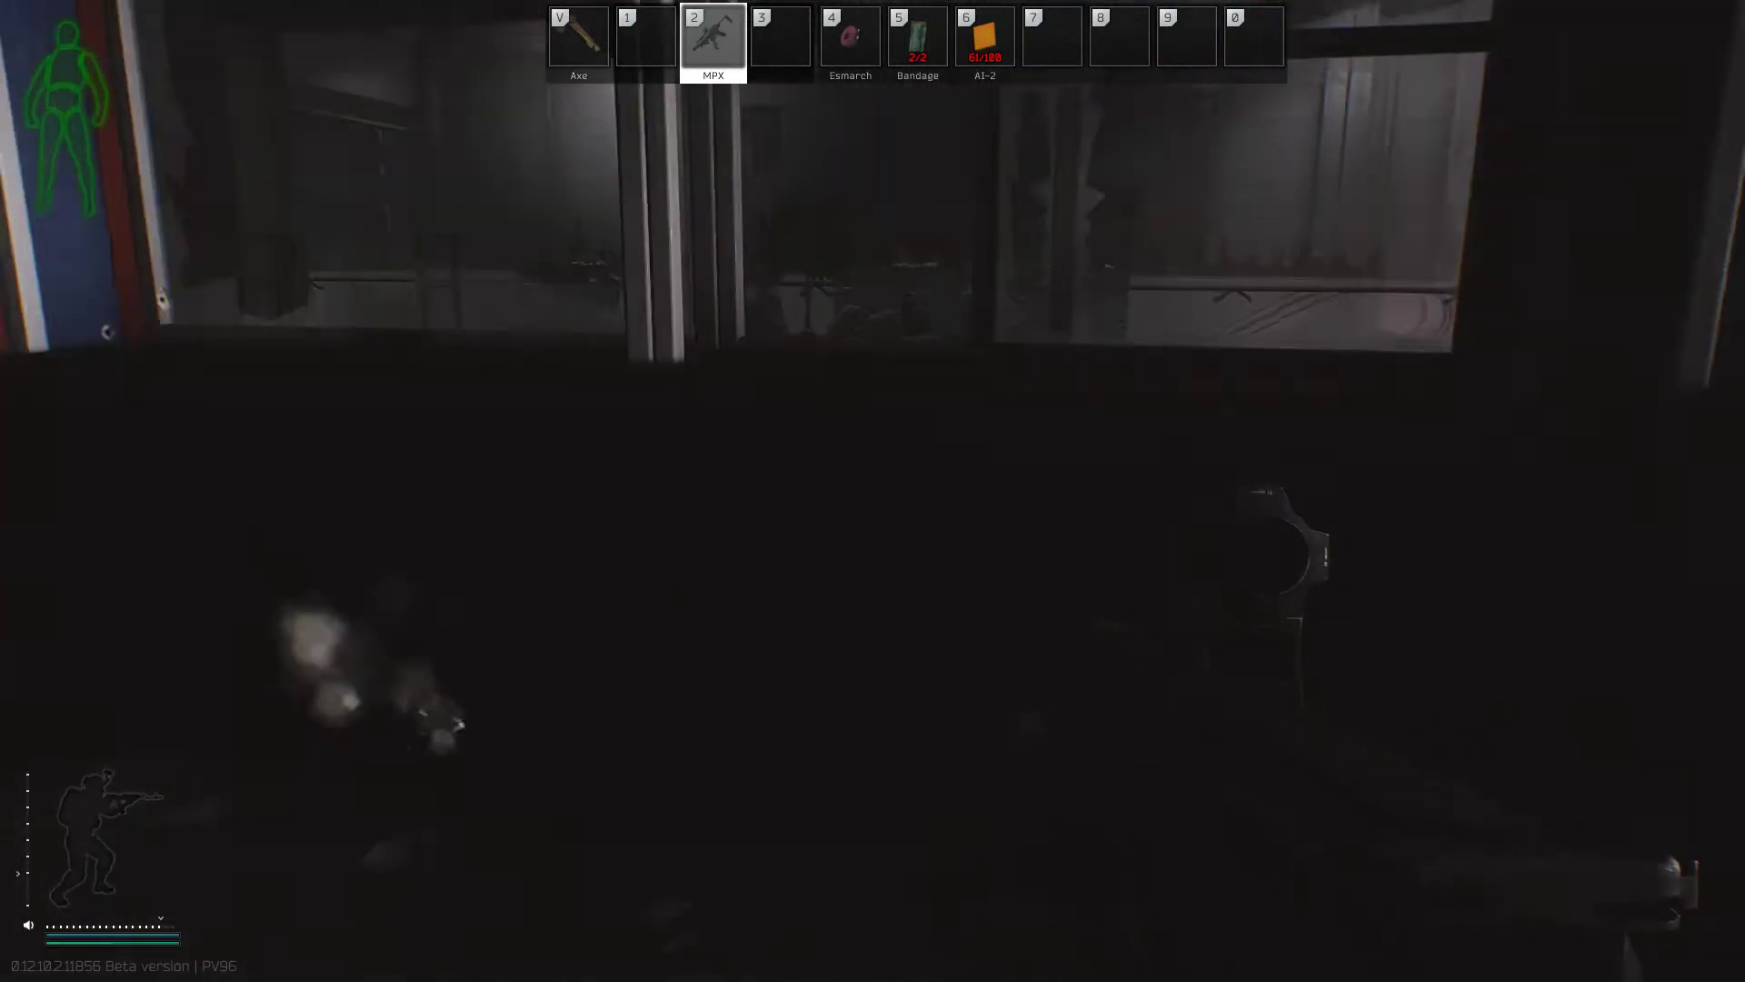
key("c")
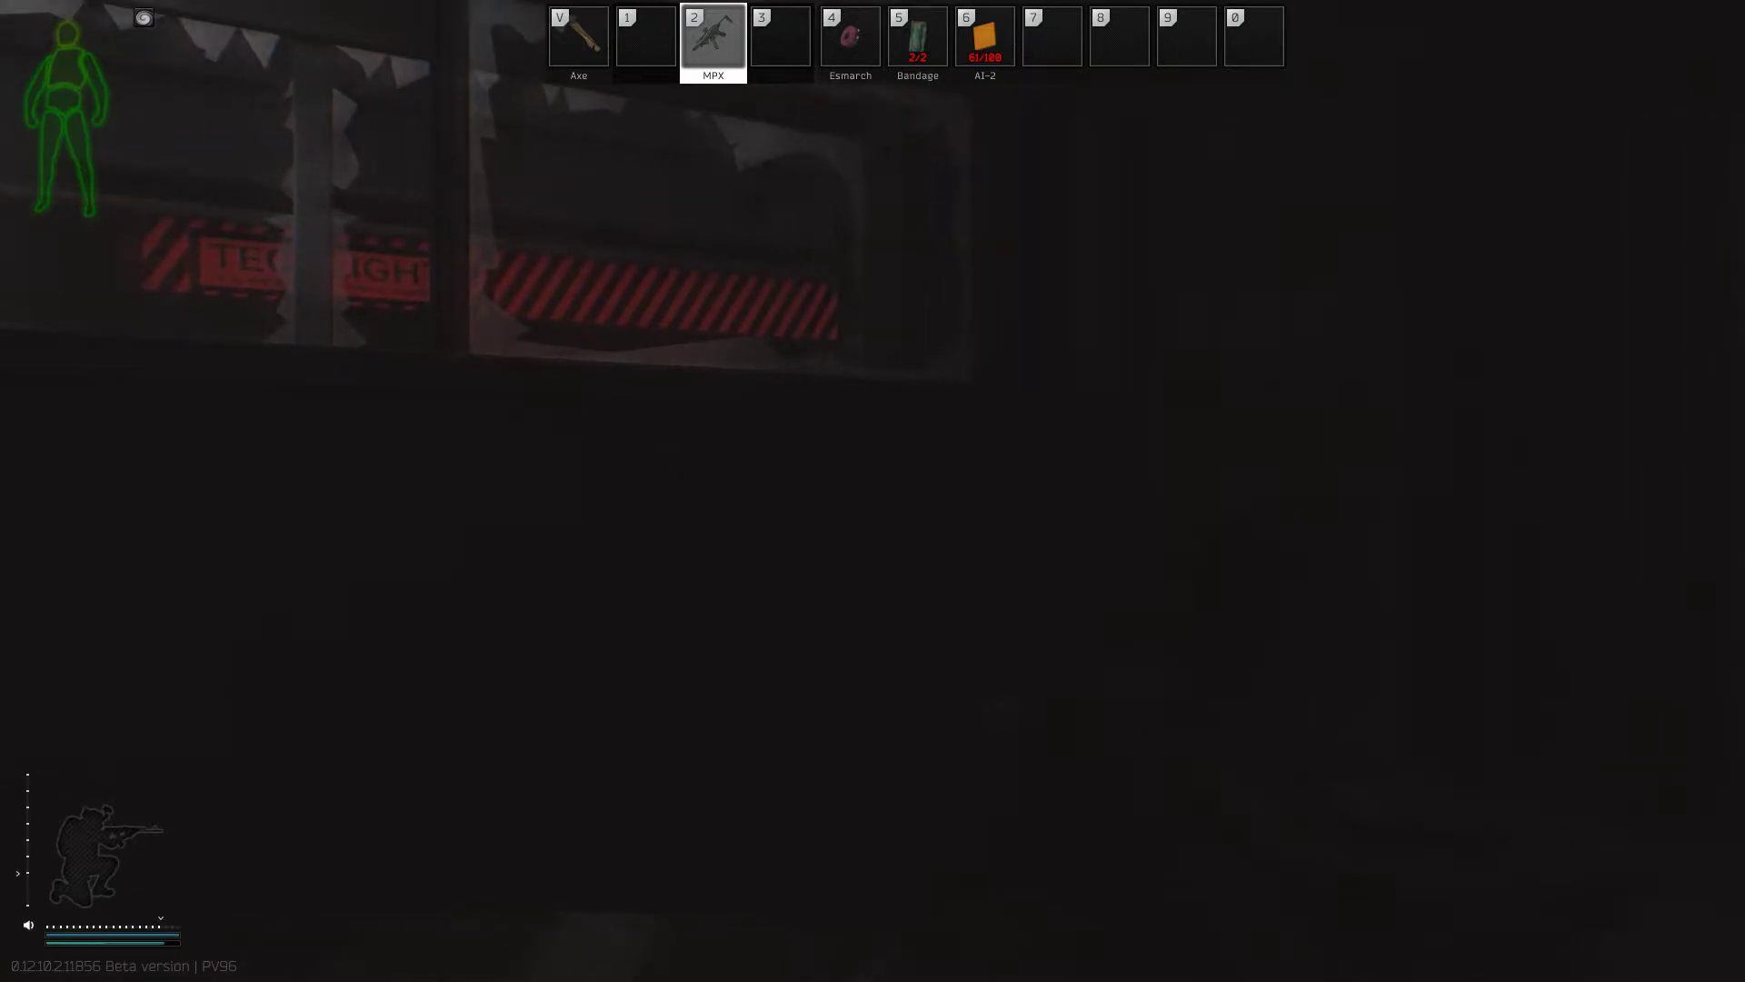
Stand to view the shop window, switch from grenade back to the MPX, crouch, and open the door
key("c")
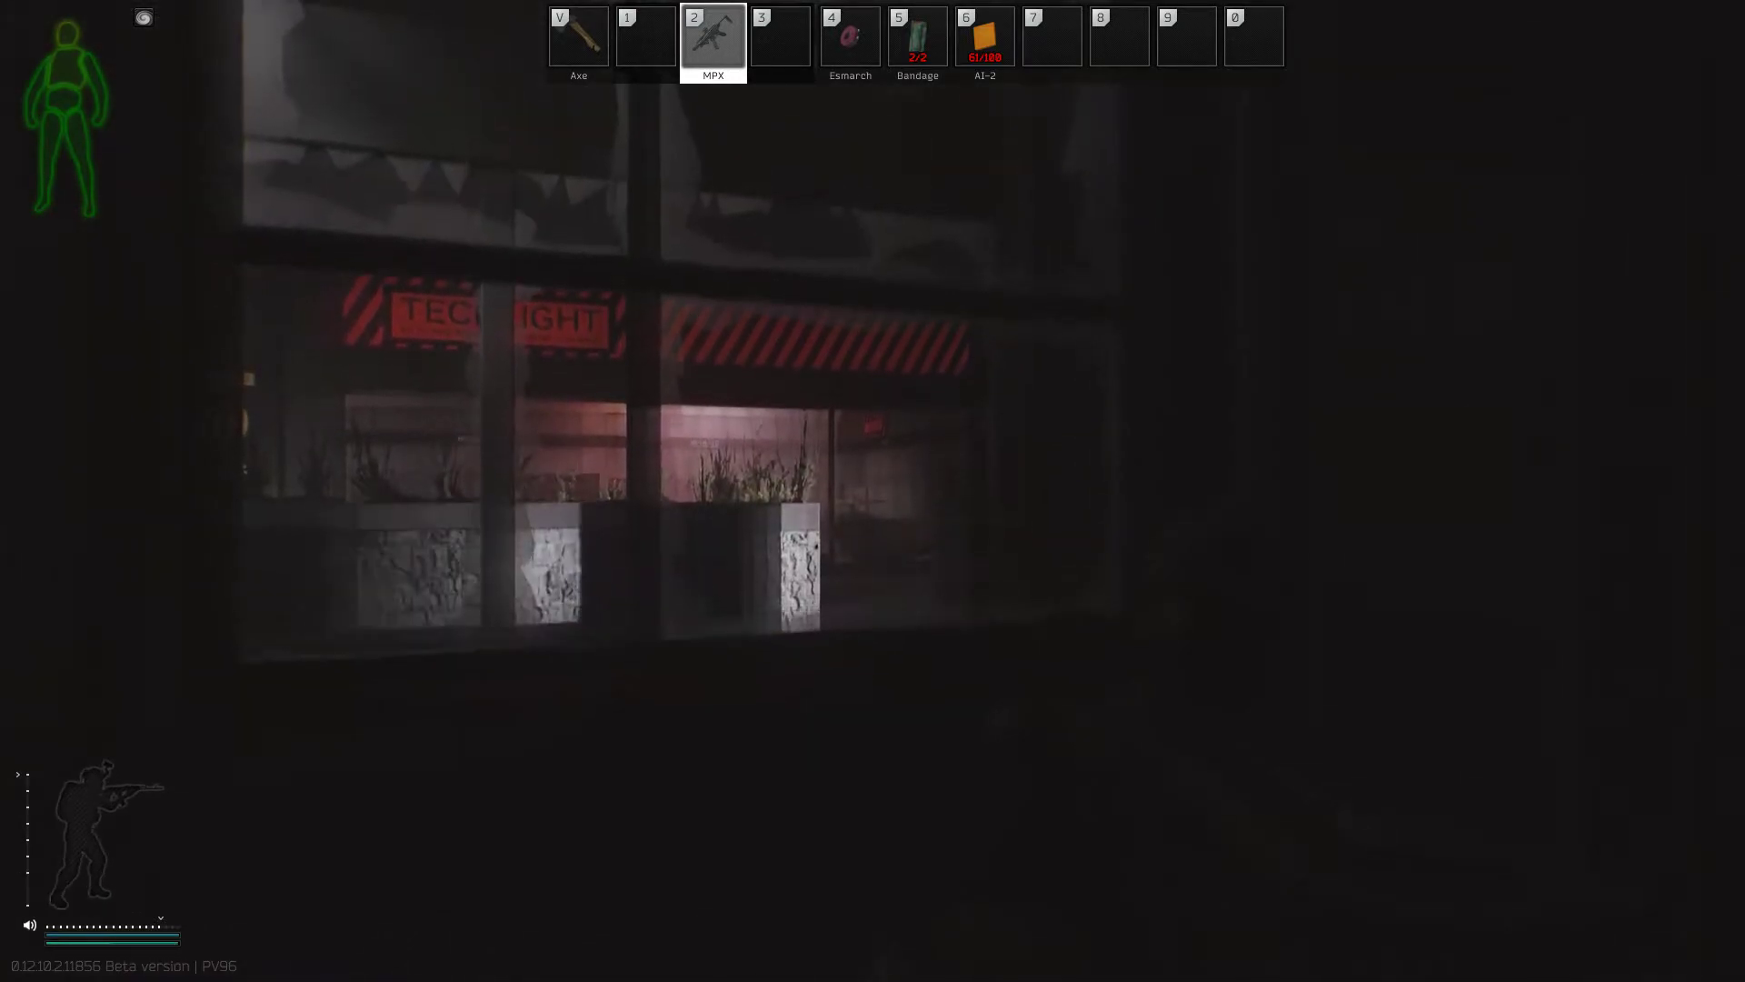
key("g")
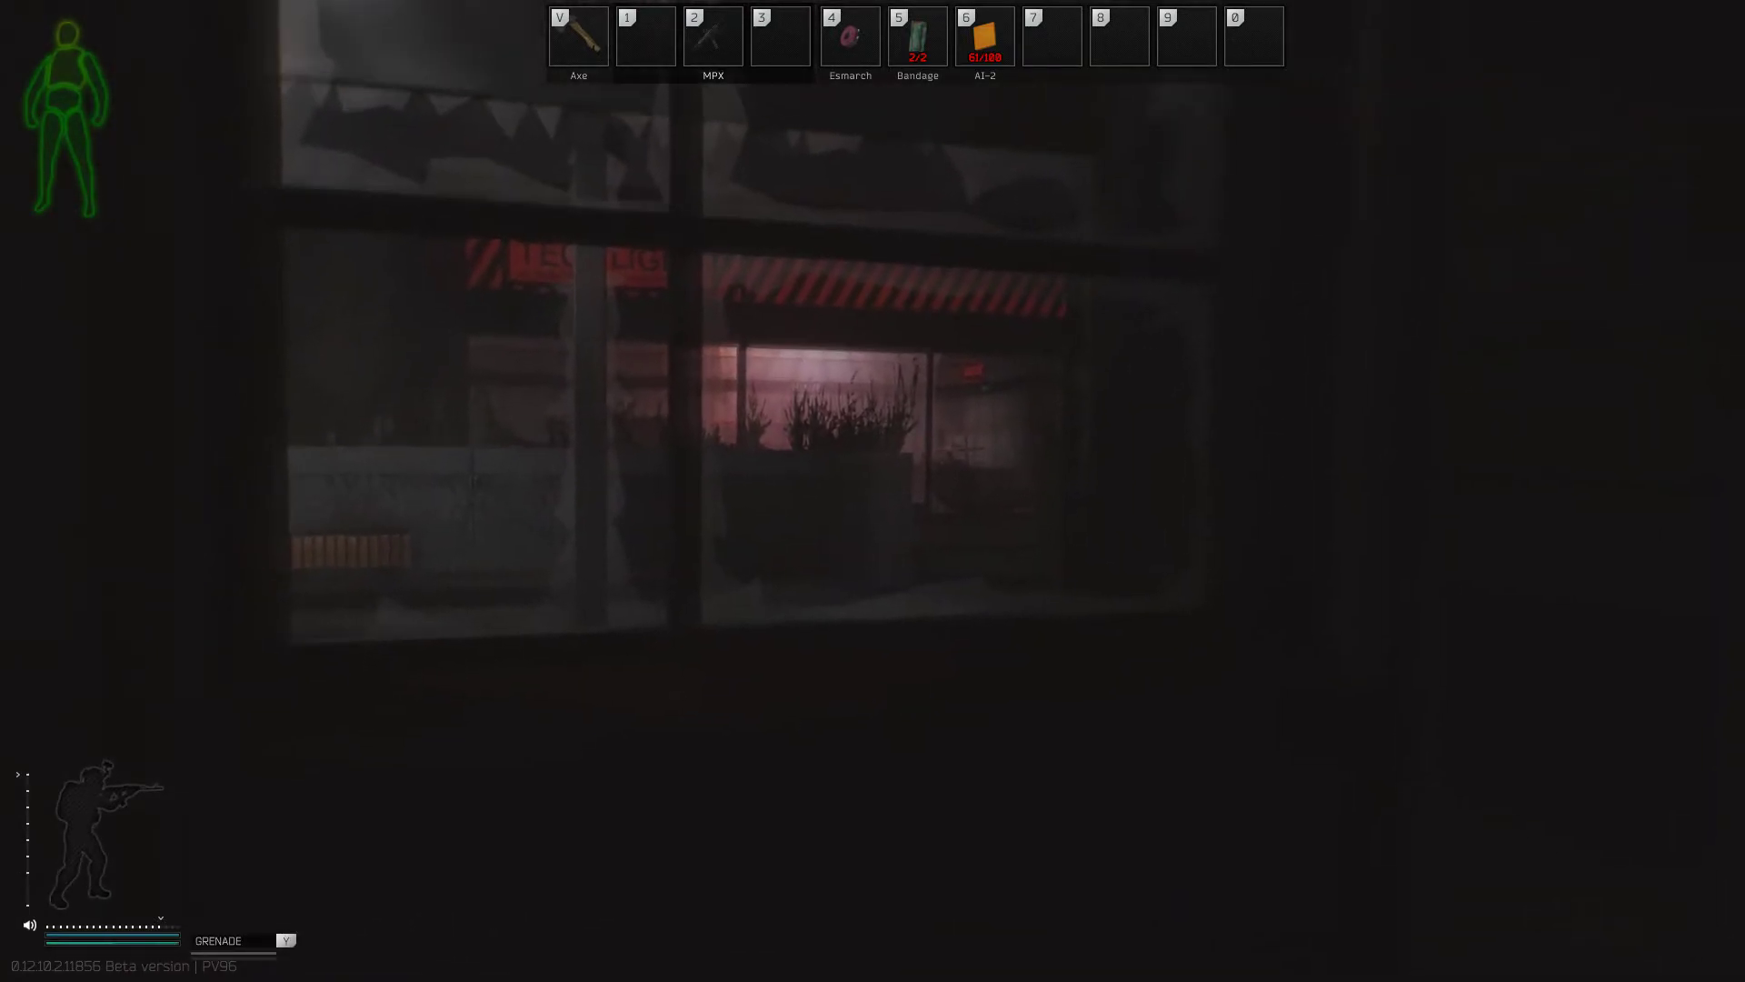
key("2")
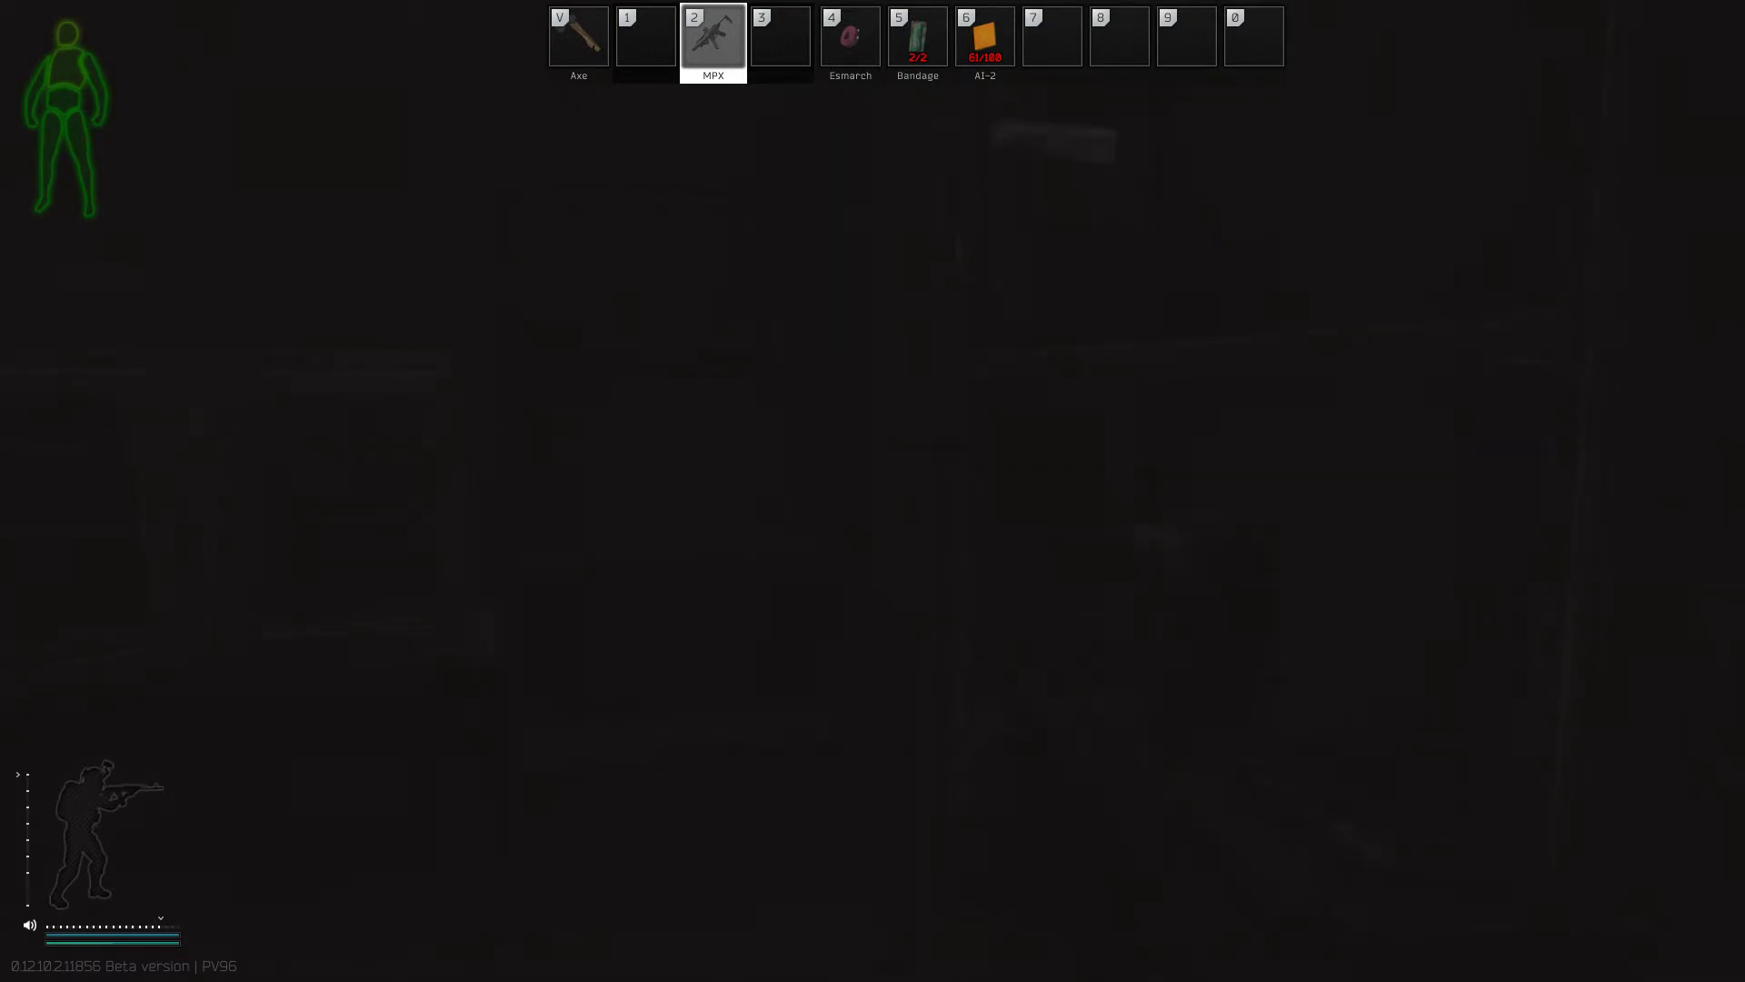
key("c")
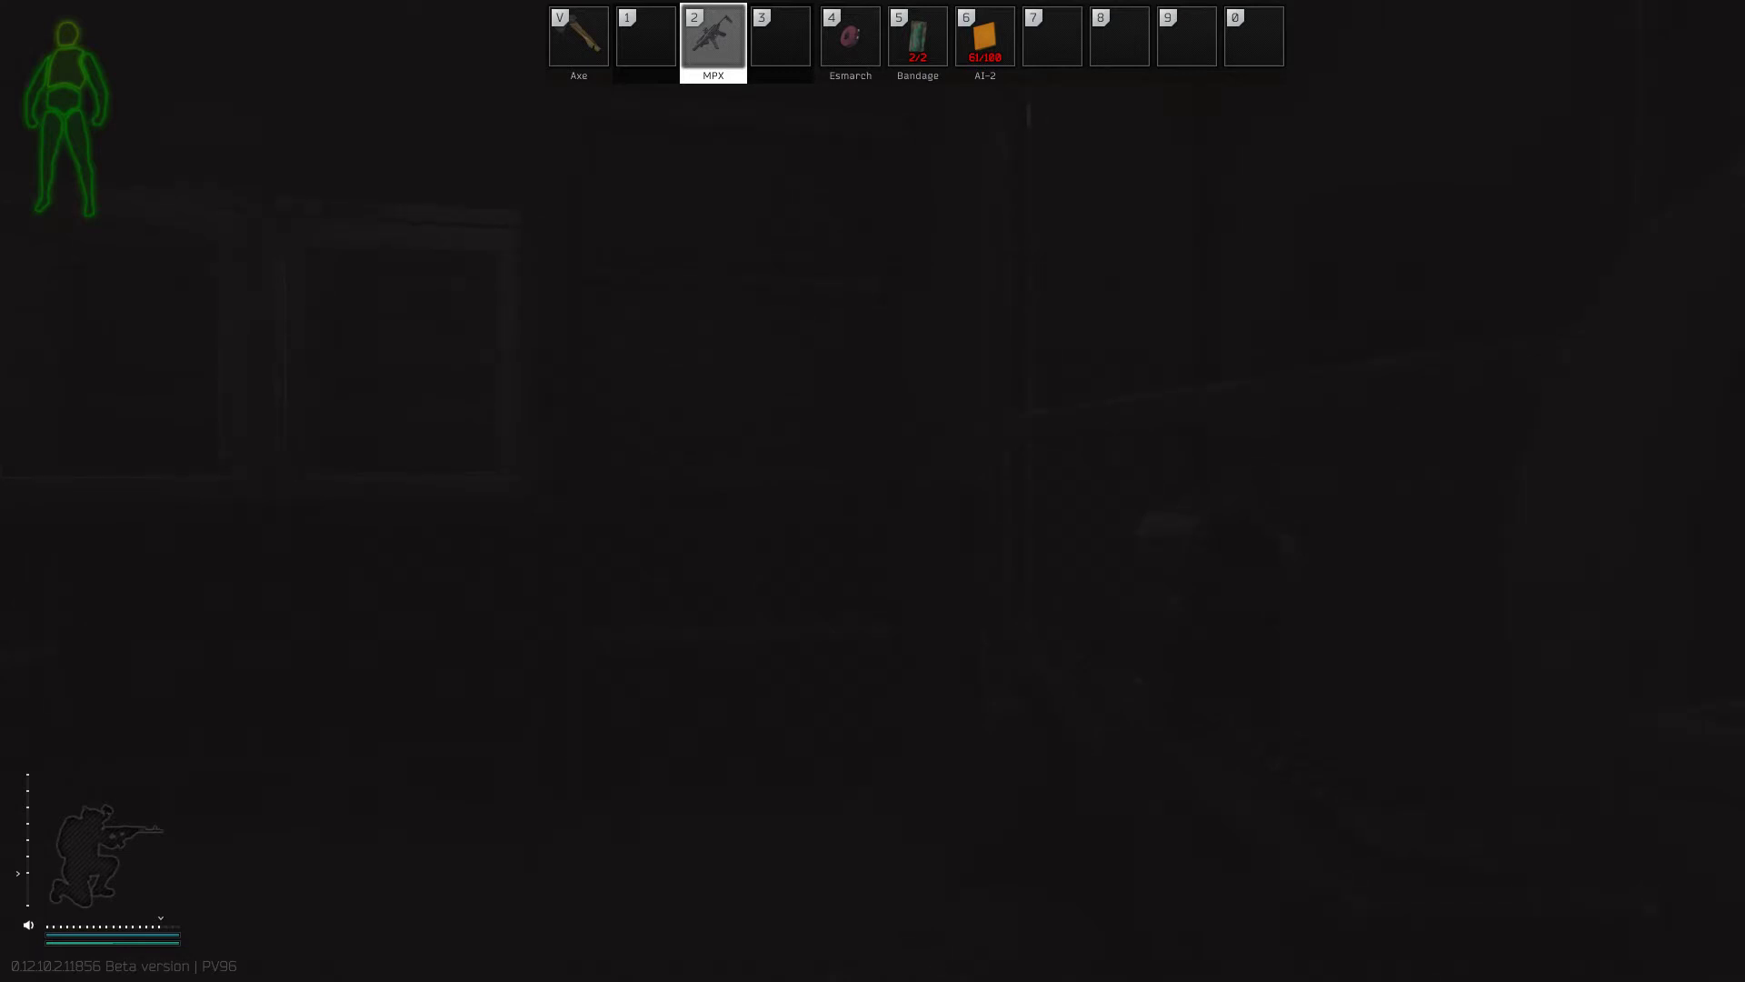
key("f")
Use the pocketed AI-2 medkit on the thorax to restore it to 85/85 in the Health view
key("Tab")
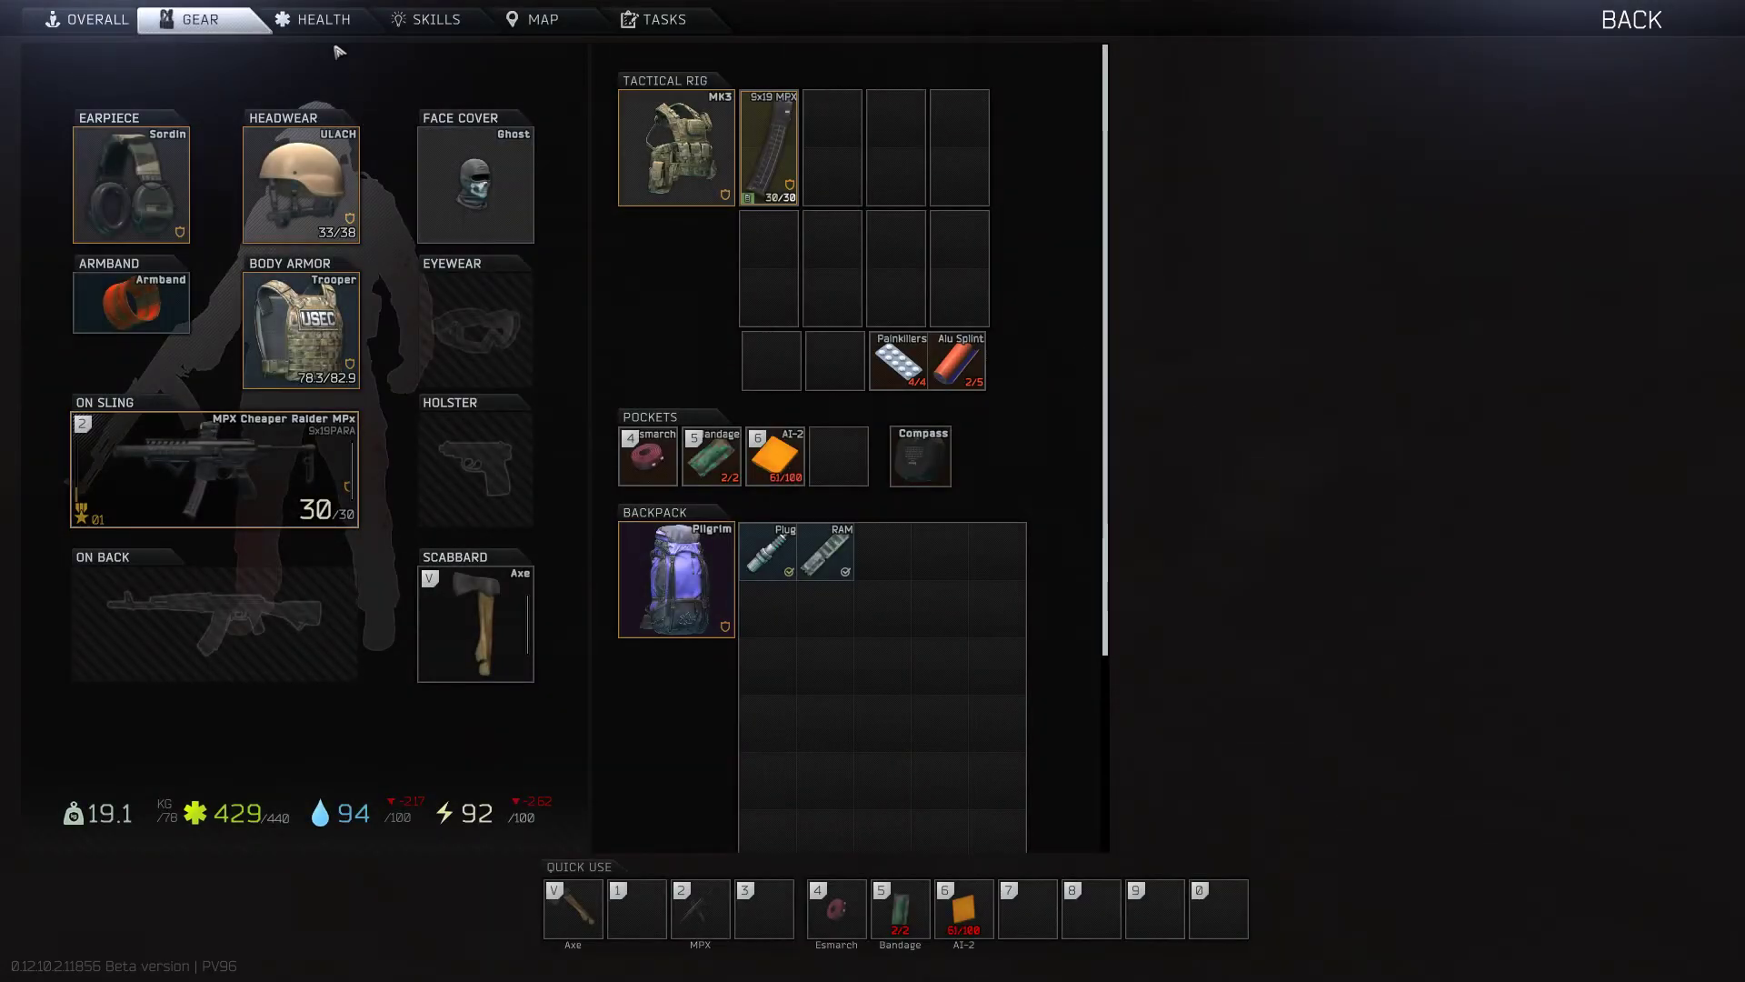
left_click(323, 19)
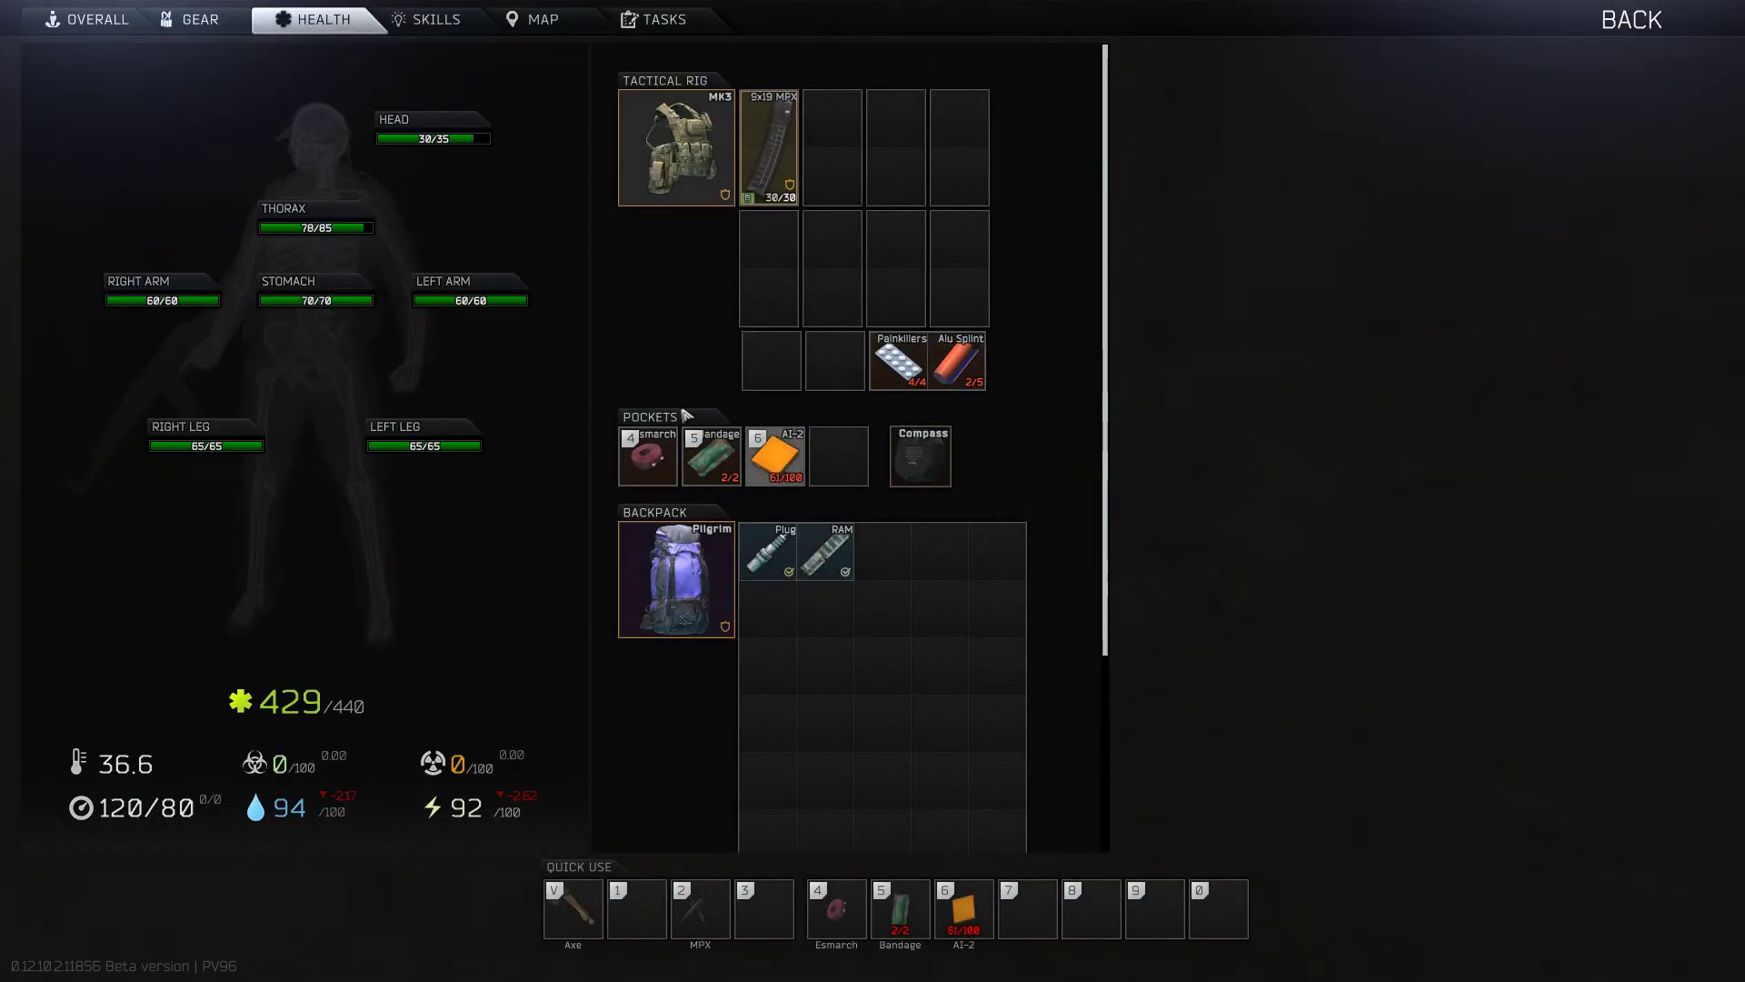
left_click_drag(775, 457, 314, 225)
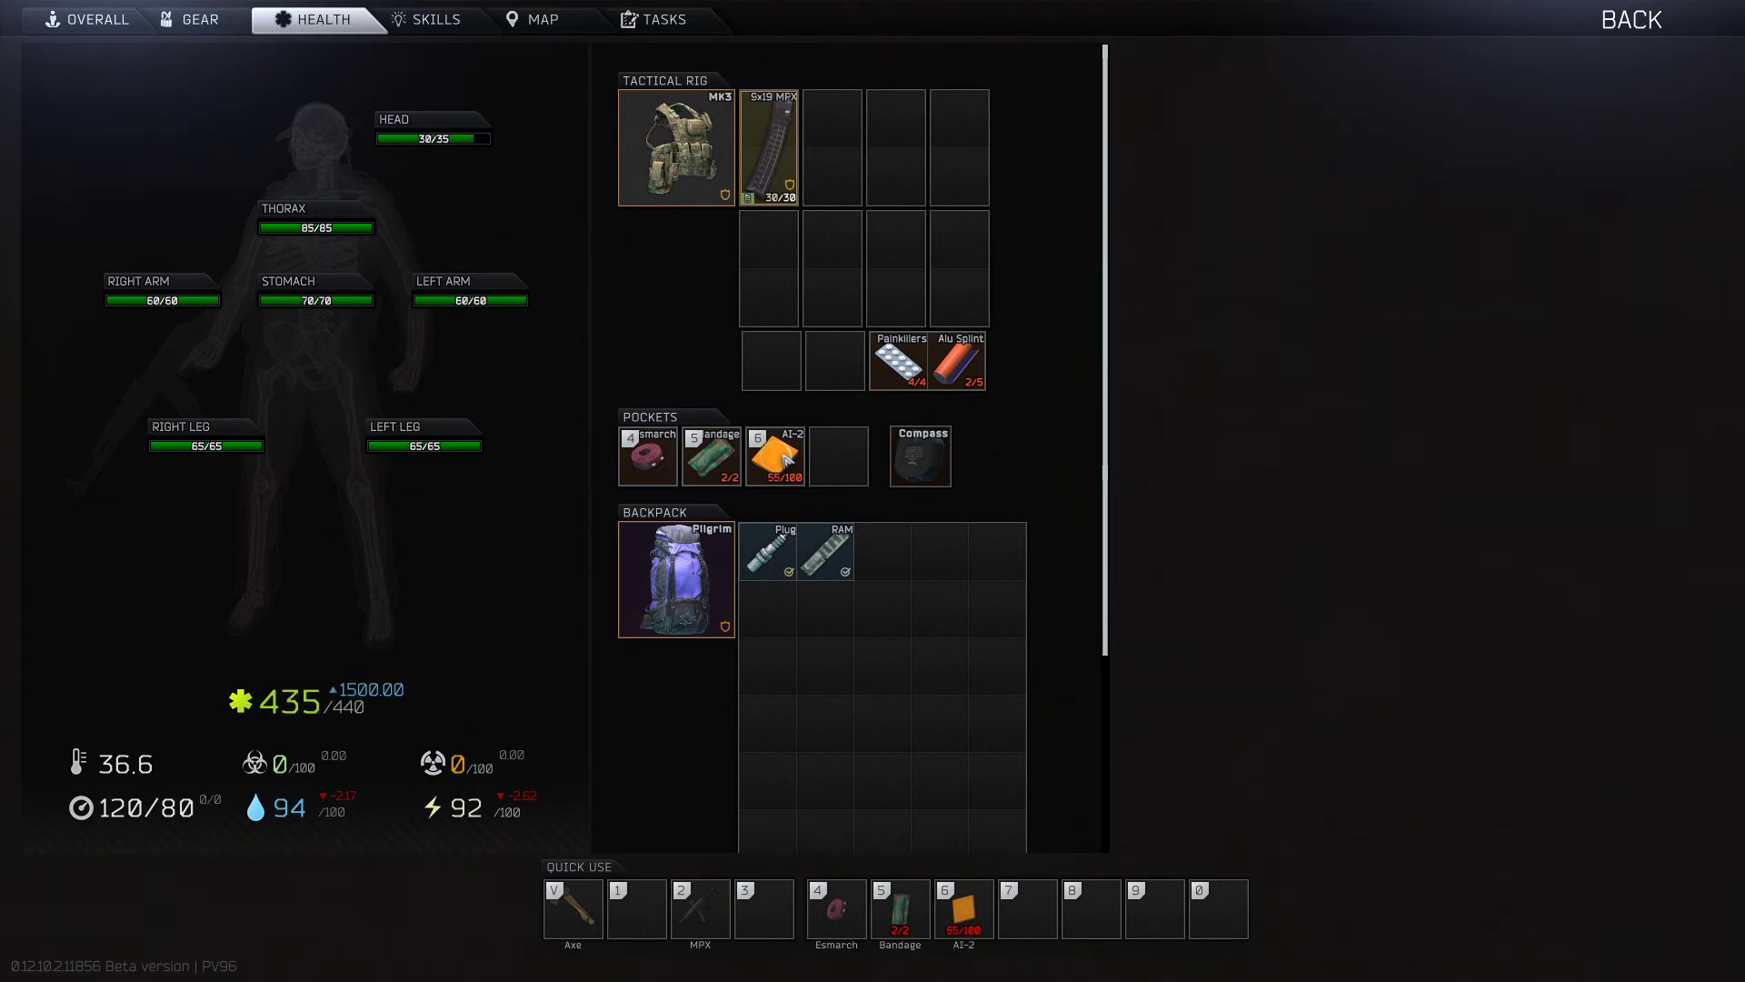
key("Tab")
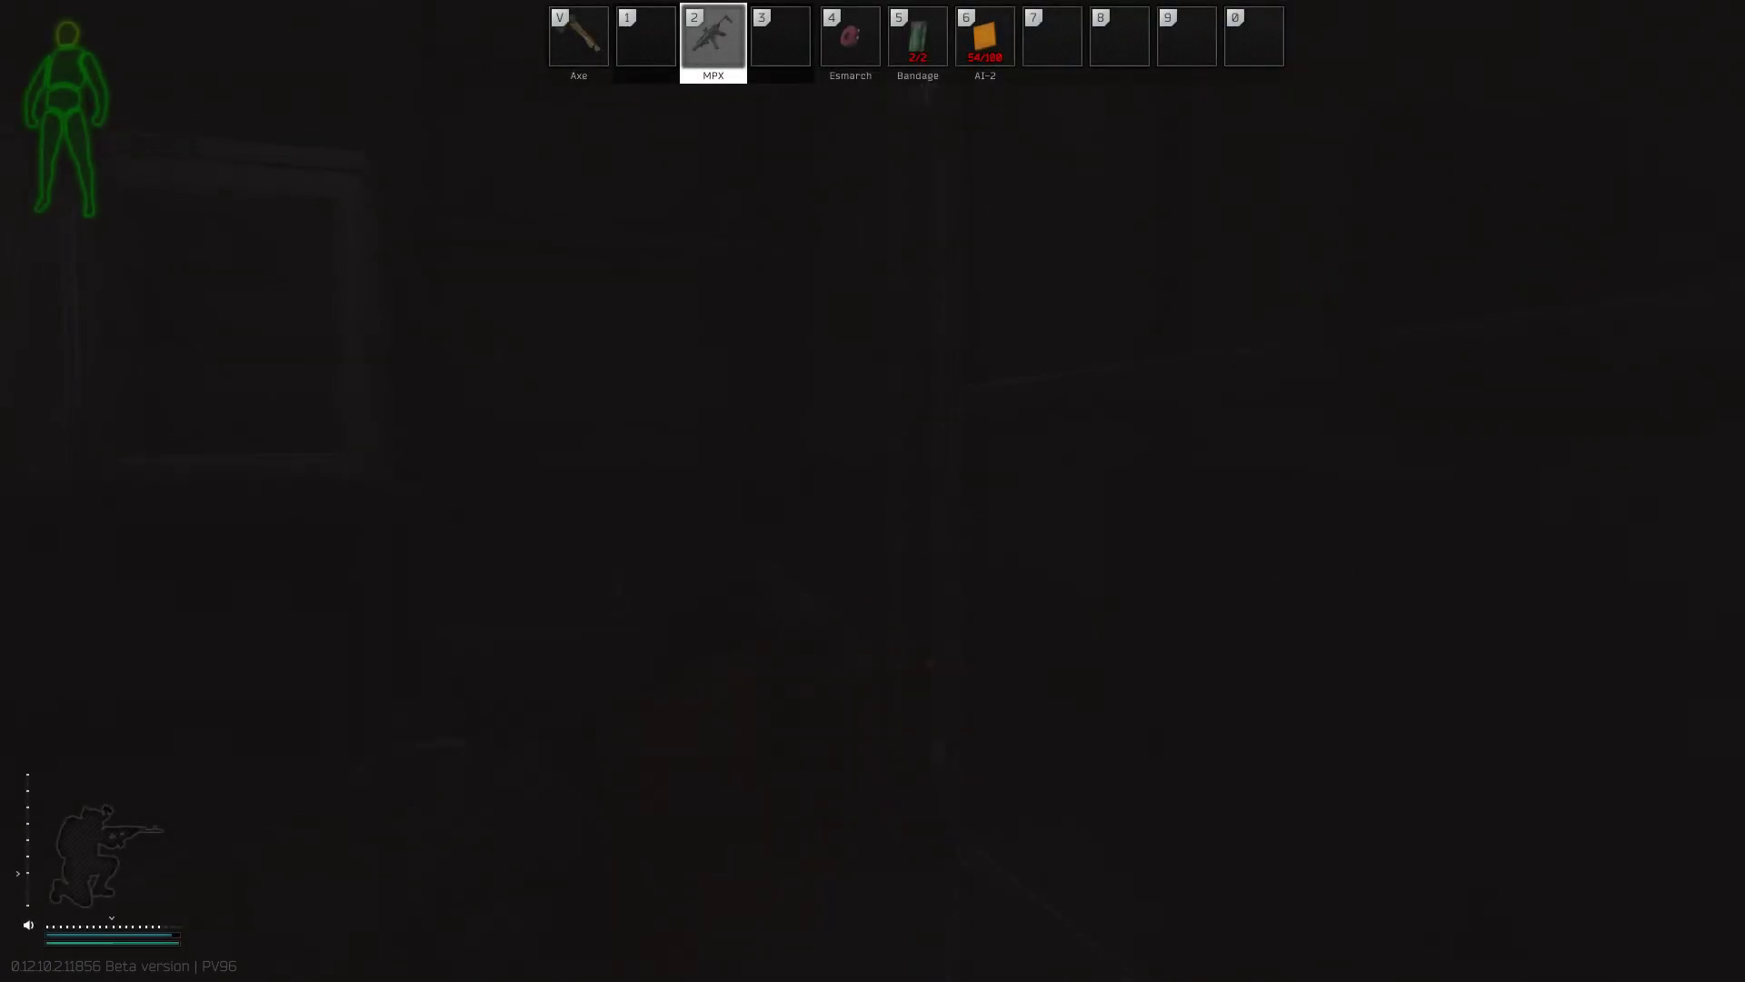
Stand, aim the MPX red dot toward the smoky lit doorway while advancing, and reload
key("c")
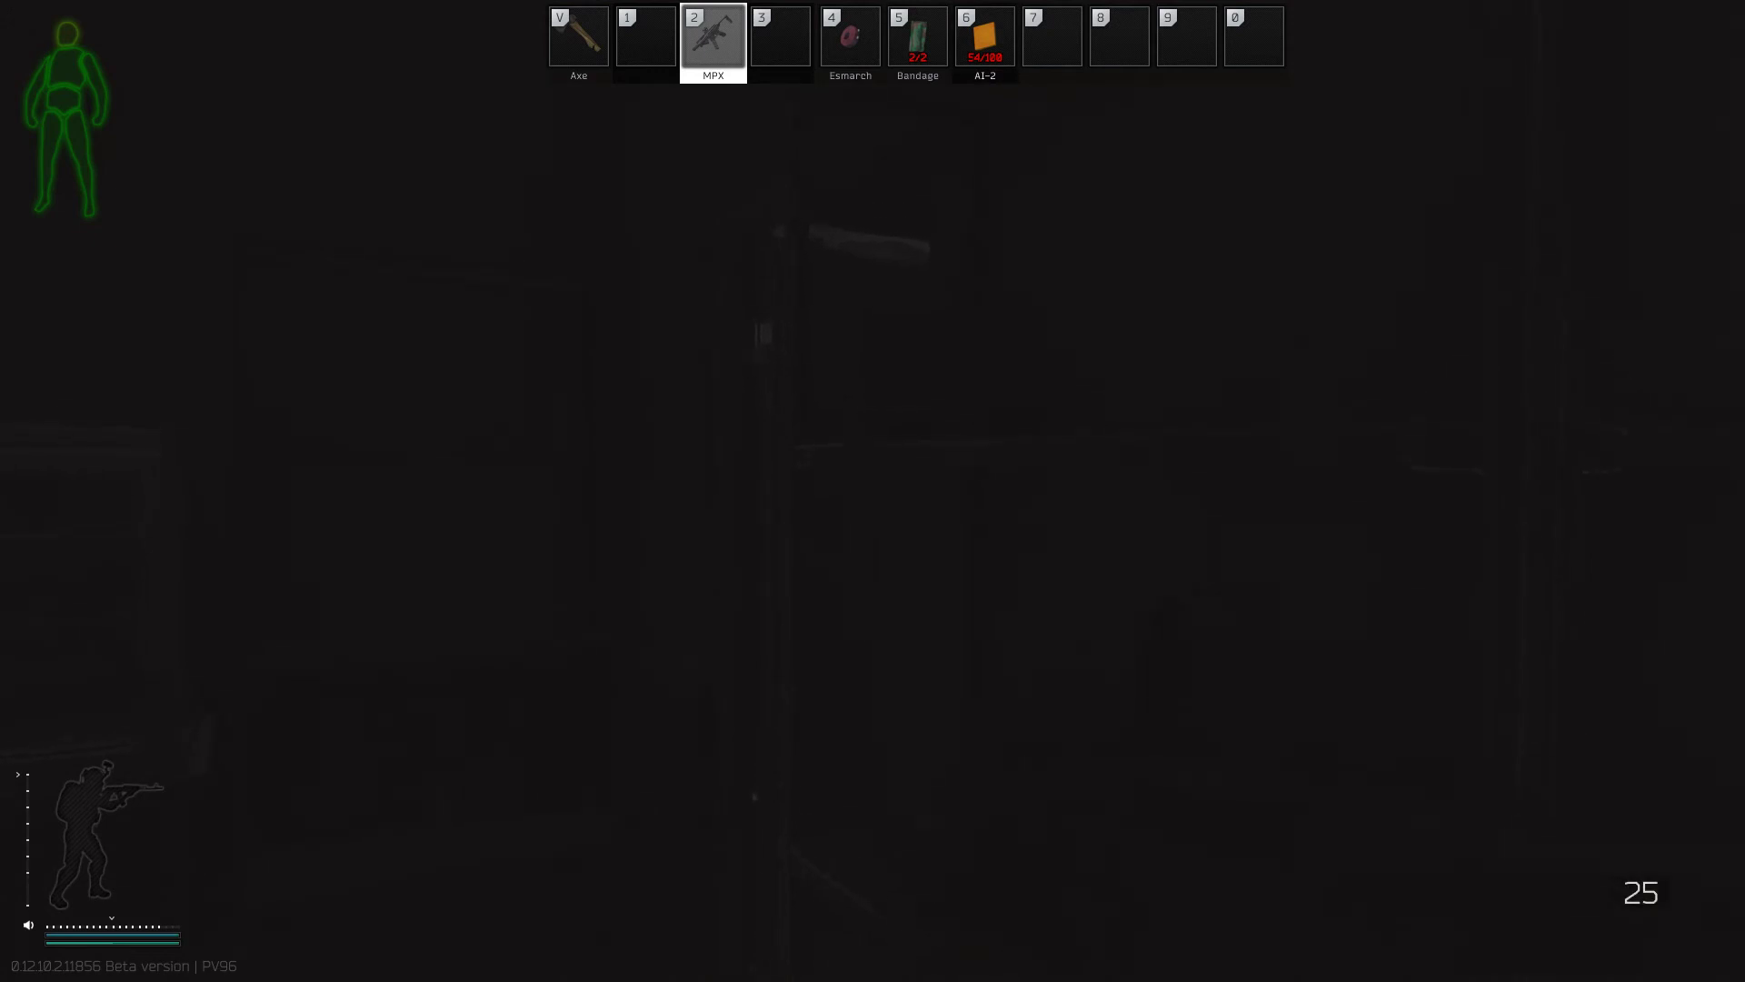
right_click(874, 491)
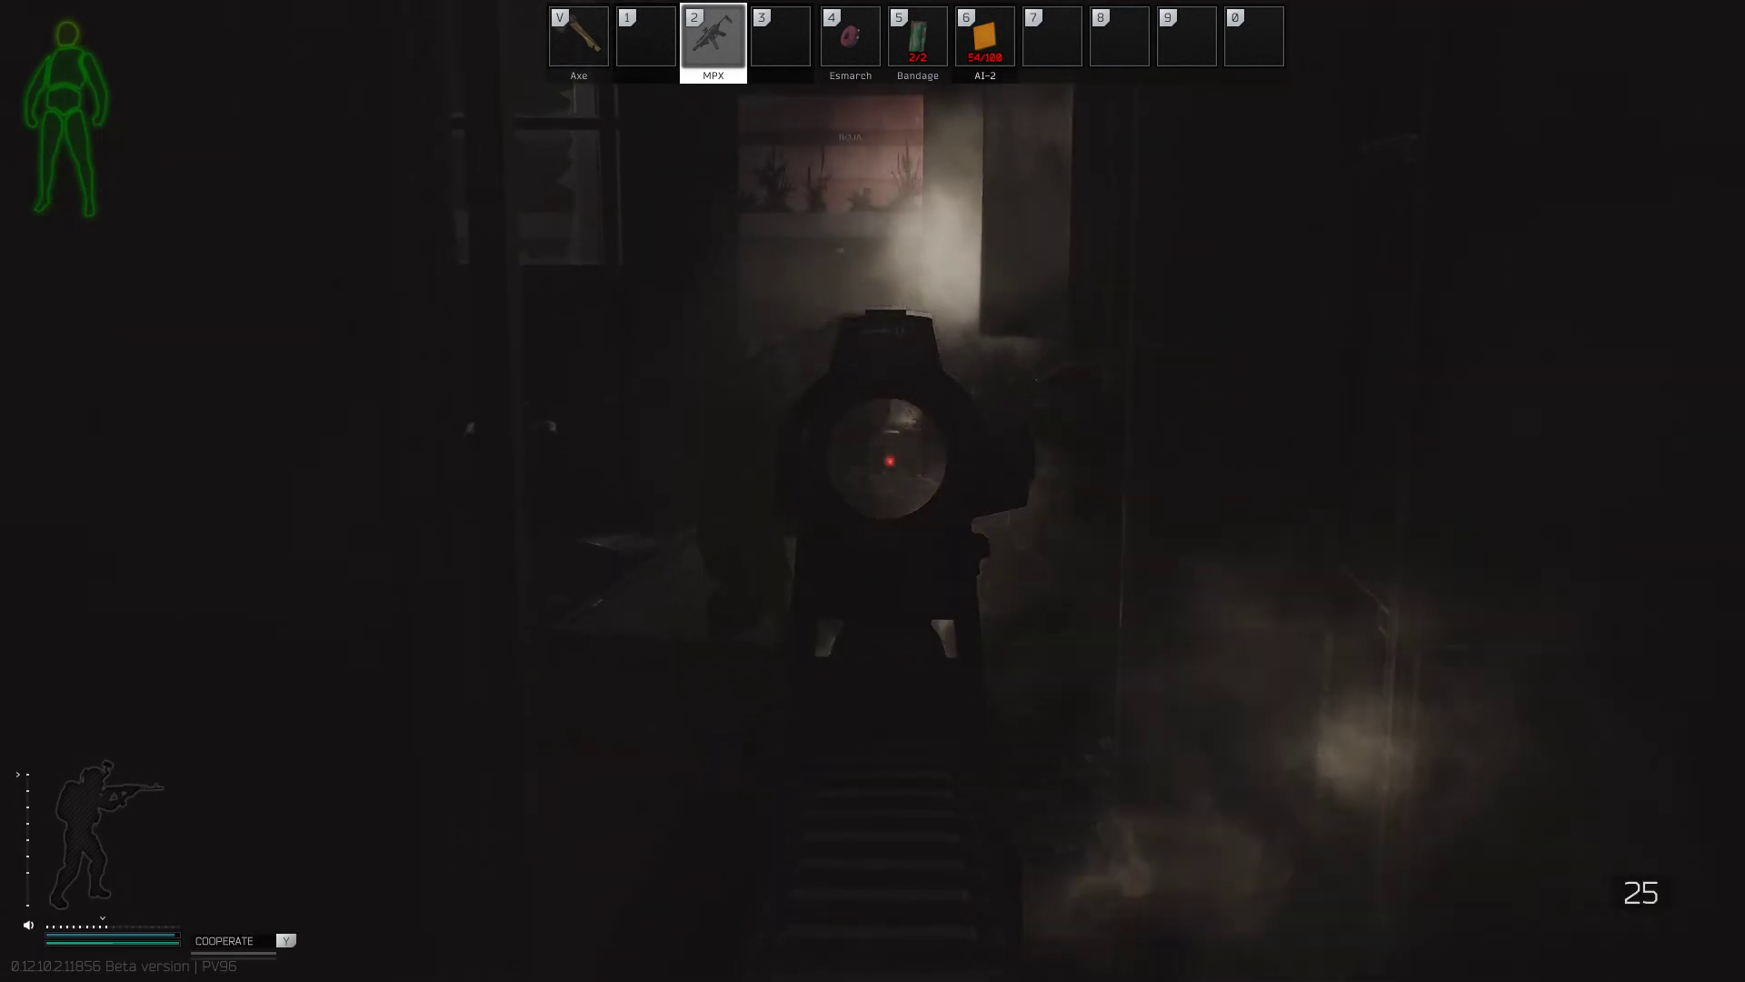
key("w")
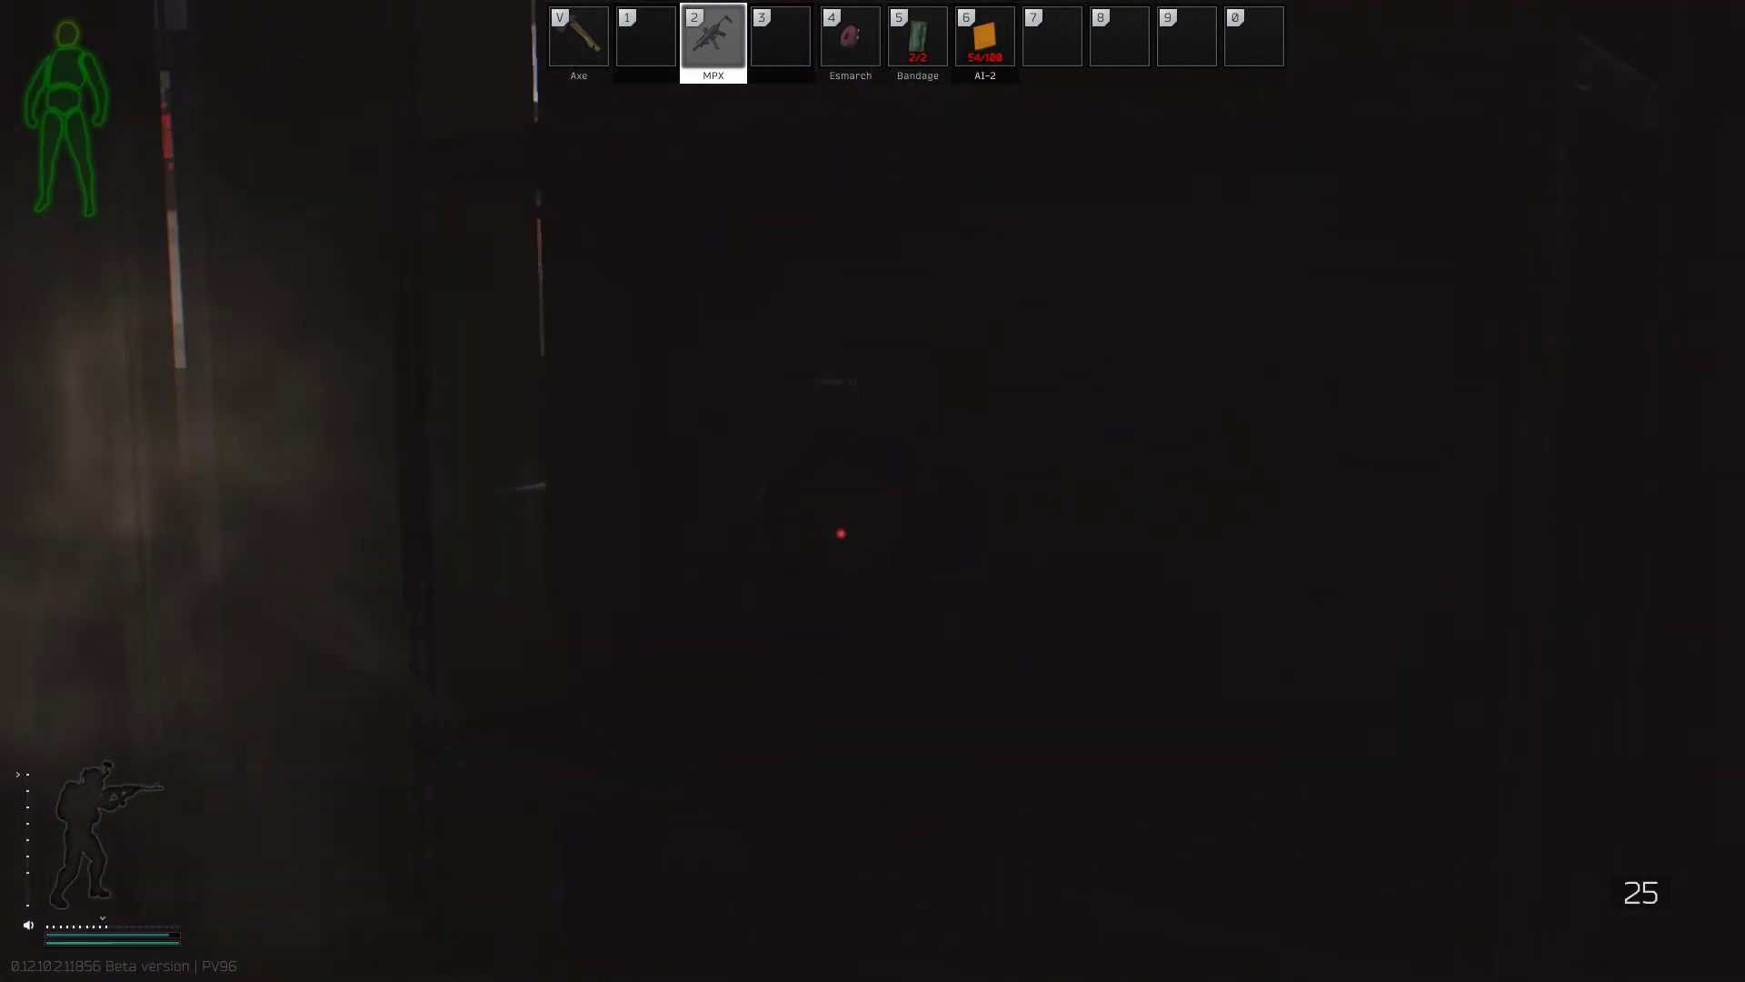
key("r")
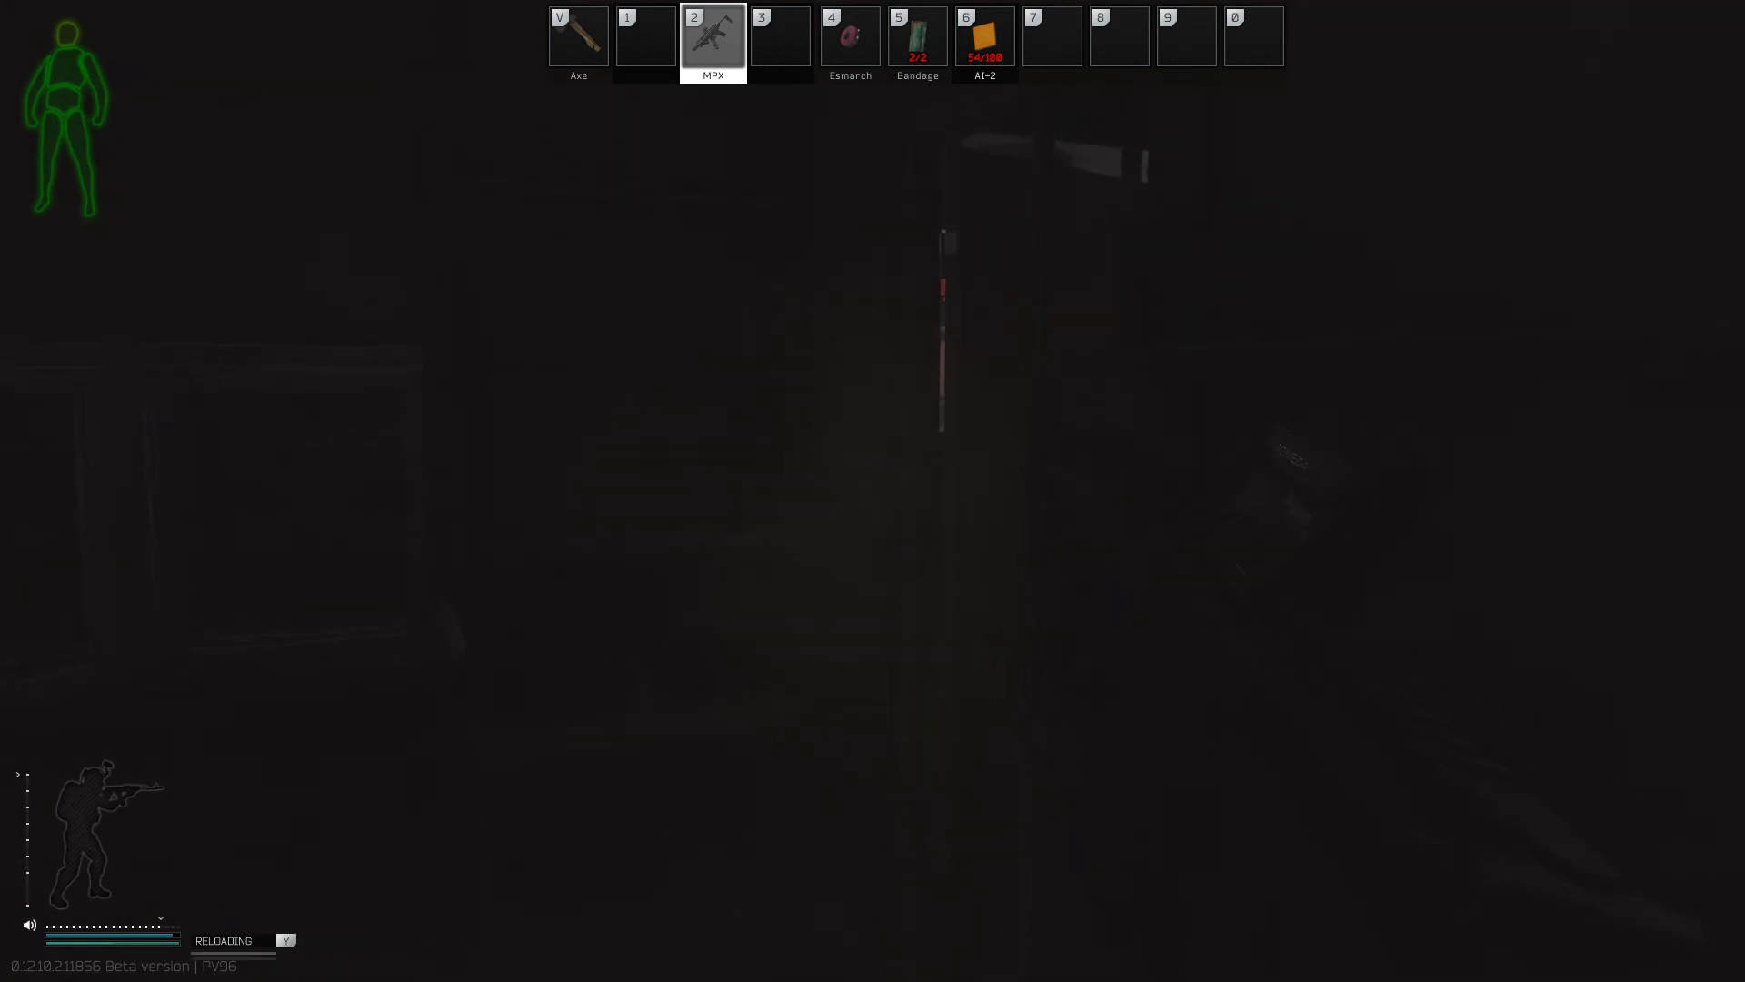